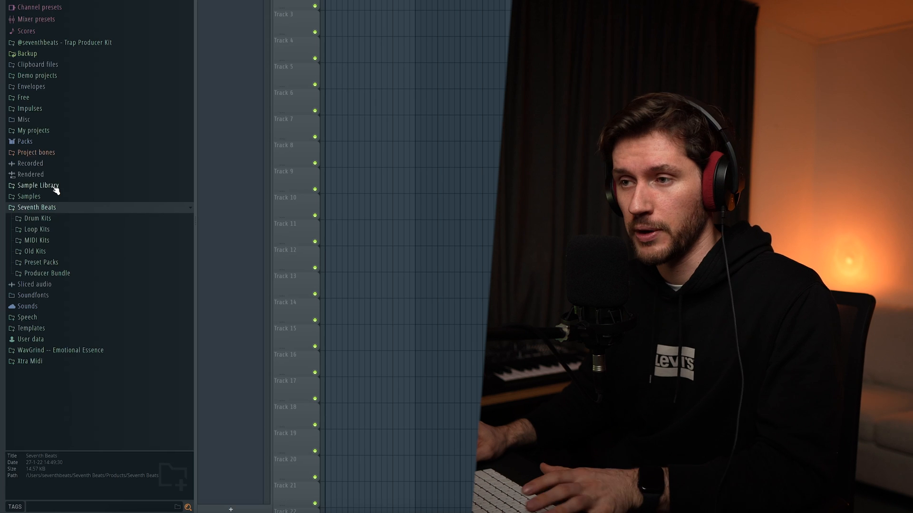
- Open the AFRICAN Shaker Loops folder inside the AFRICAN Producer Bundle
left_click(48, 273)
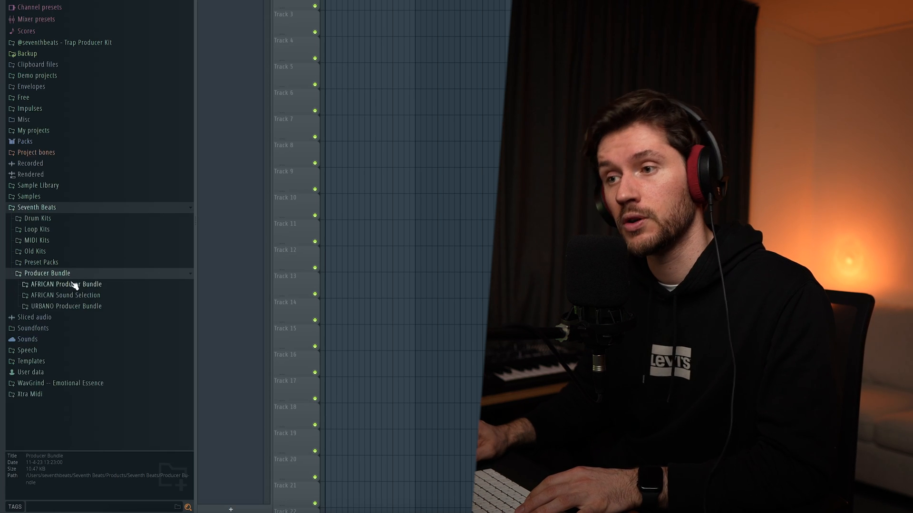
left_click(72, 284)
scroll(86, 306, "down", 5)
left_click(81, 265)
scroll(99, 285, "down", 1)
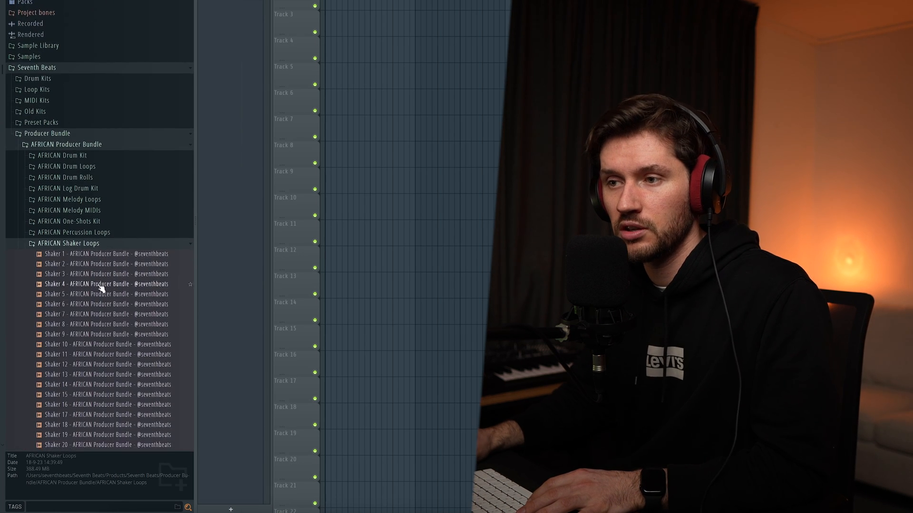
- Preview the Shaker 6 loop and place it at the start of Track 4 in the playlist
scroll(91, 304, "down", 2)
left_click(86, 285)
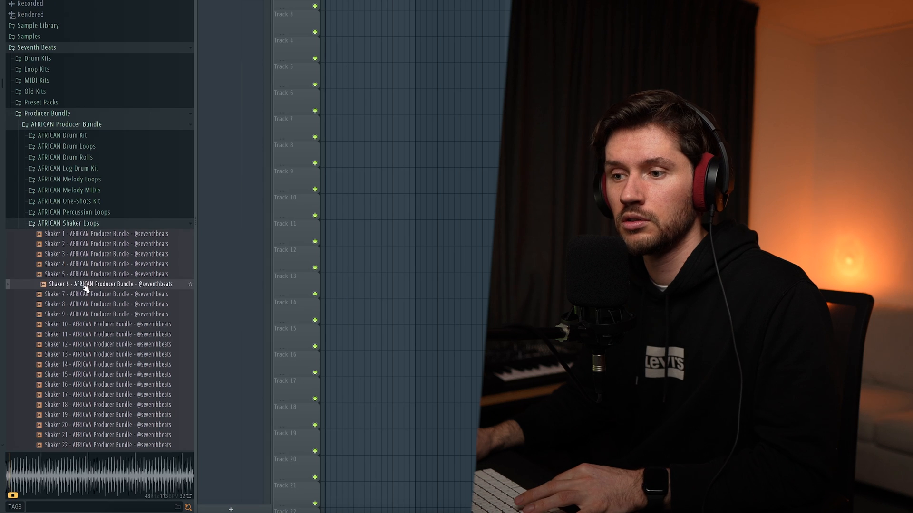
left_click_drag(86, 289, 443, 186)
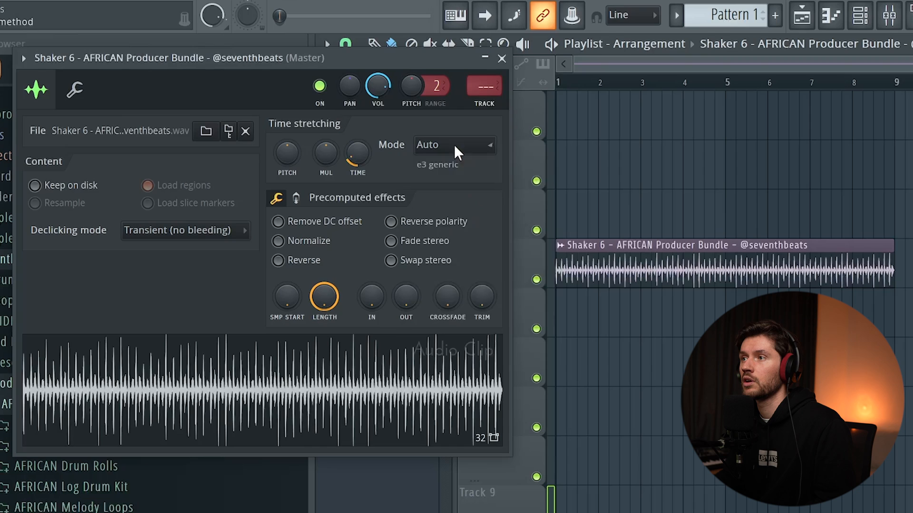
- Set the Shaker 6 clip's time stretching mode to Resample and lower its volume to 48%
left_click(455, 144)
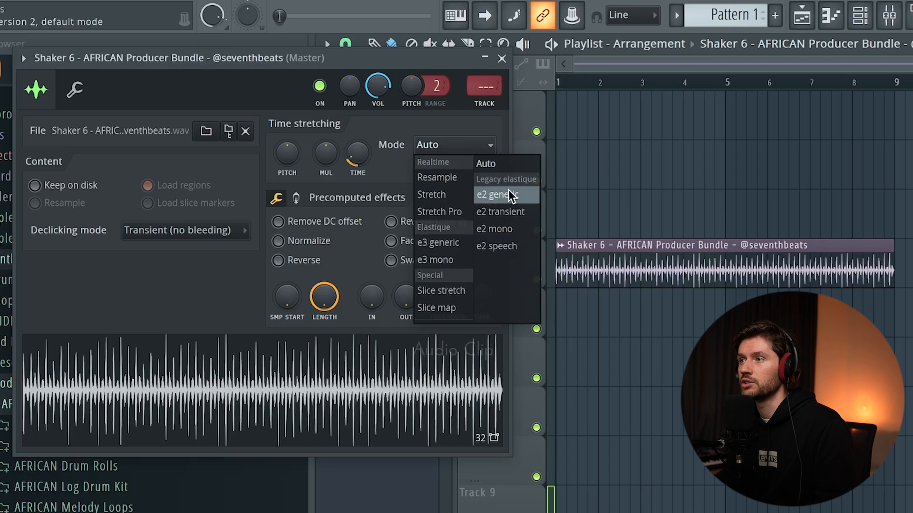
left_click(437, 178)
left_click_drag(377, 86, 378, 102)
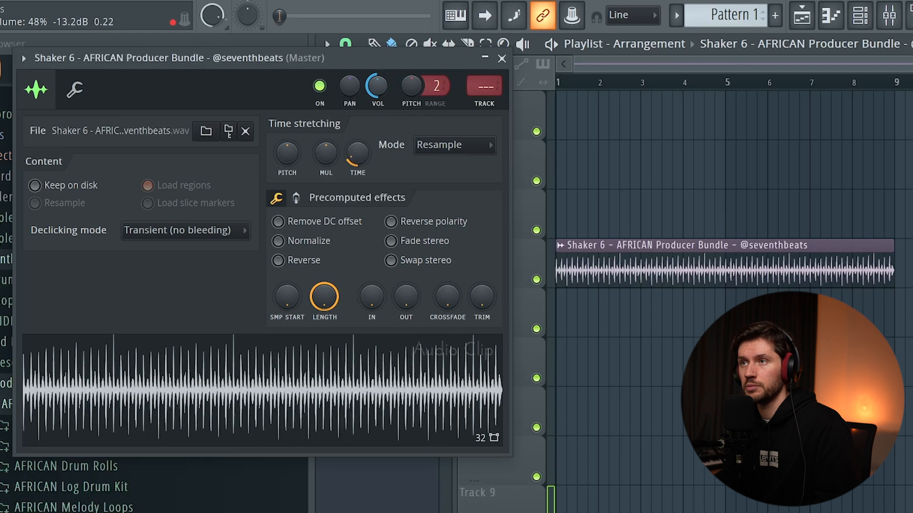
left_click(502, 58)
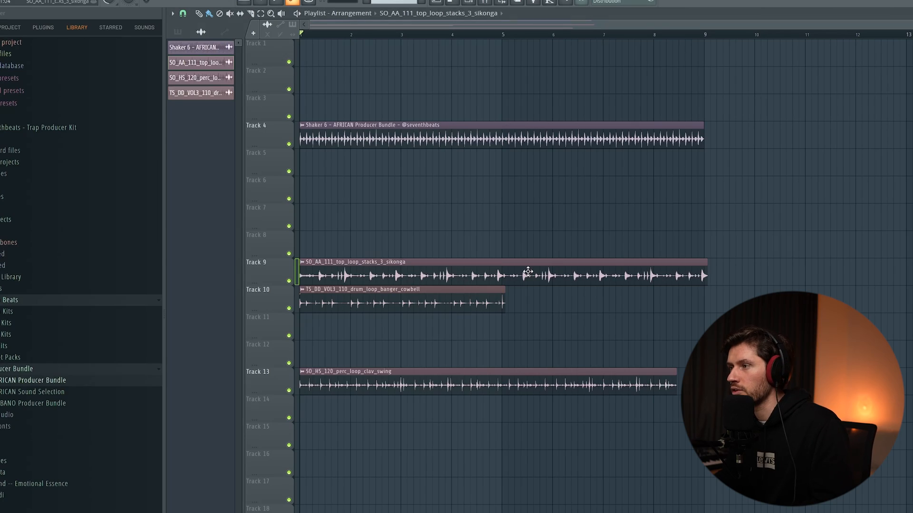
- Fit the top loop, cowbell and clav swing clips to the project tempo using Resample stretching
double_click(528, 271)
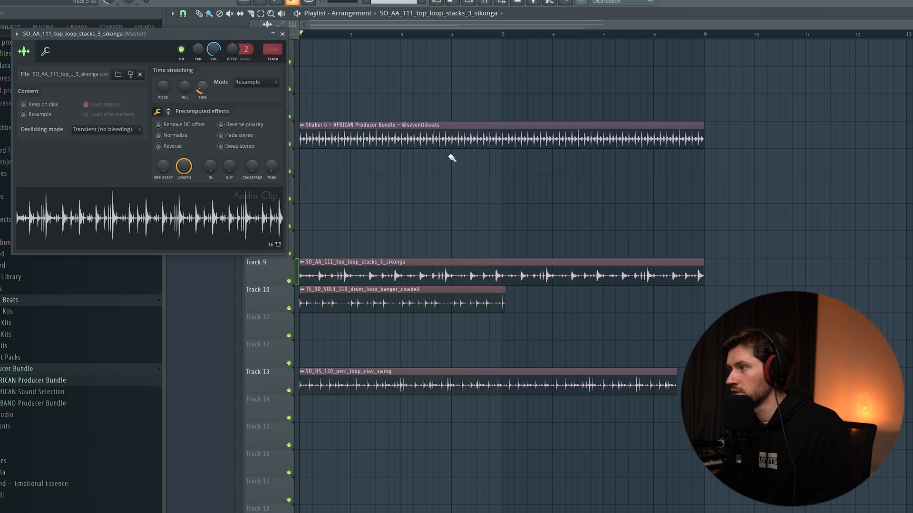
double_click(389, 291)
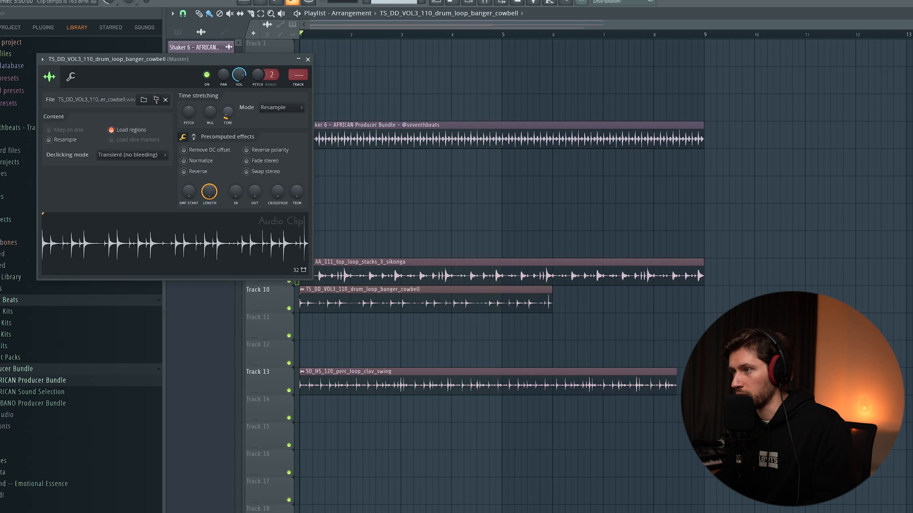
double_click(405, 384)
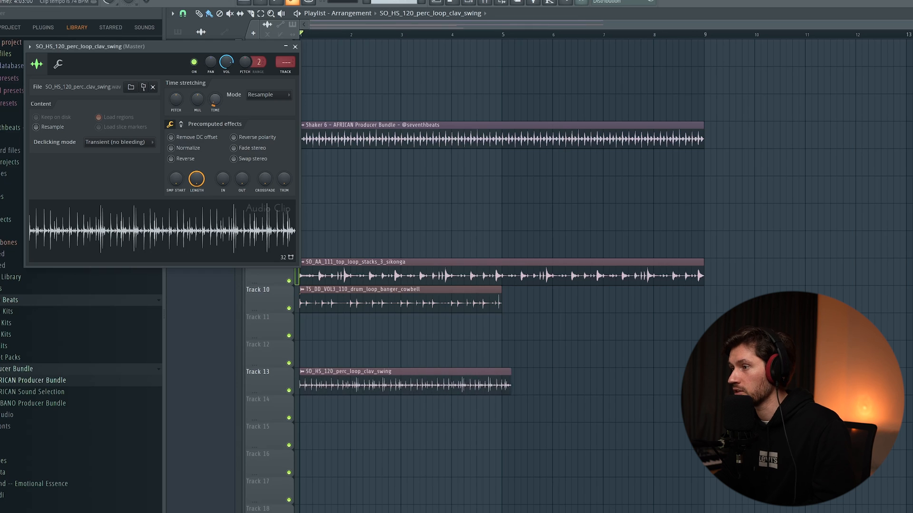
left_click(295, 46)
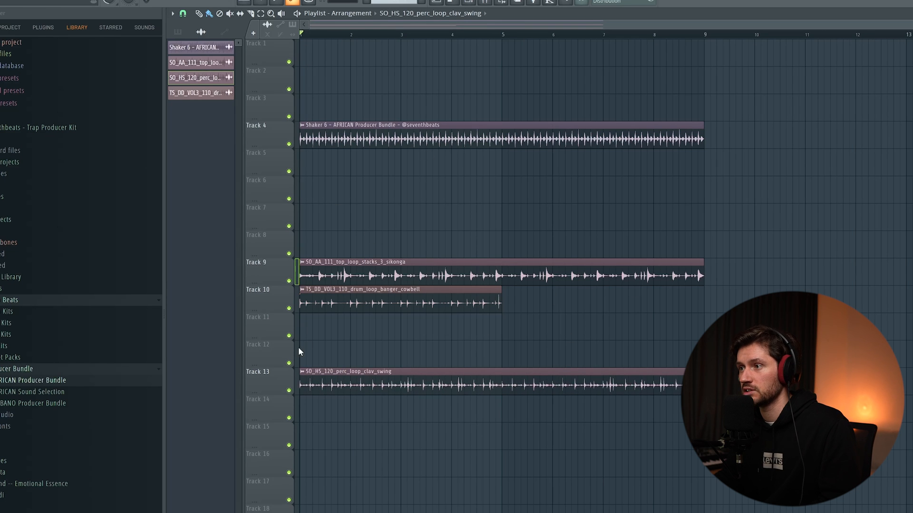
- Move the cowbell loop down to Track 11 and mute Tracks 11 and 13
left_click_drag(316, 321, 315, 333)
left_click(289, 336)
left_click(289, 391)
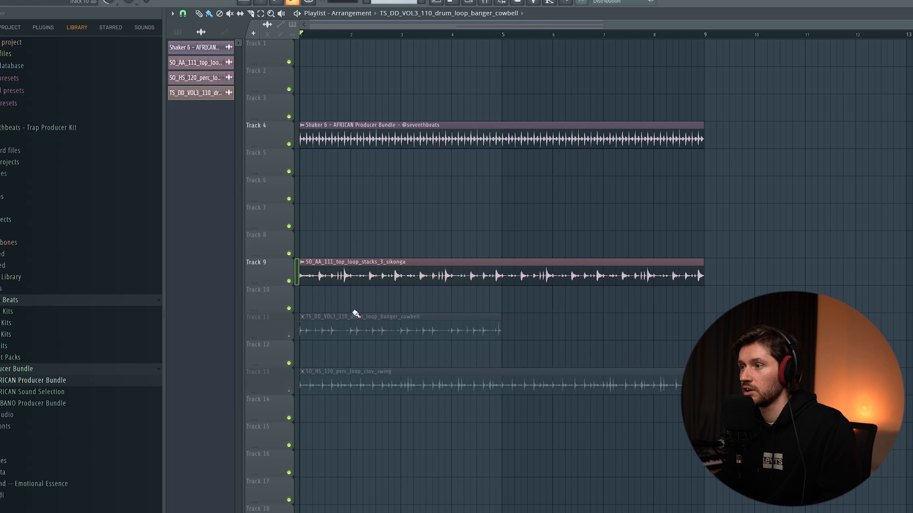
- Lower the top loop's volume and repeat a one-bar piece of it on Track 9 up to bar 9
double_click(432, 281)
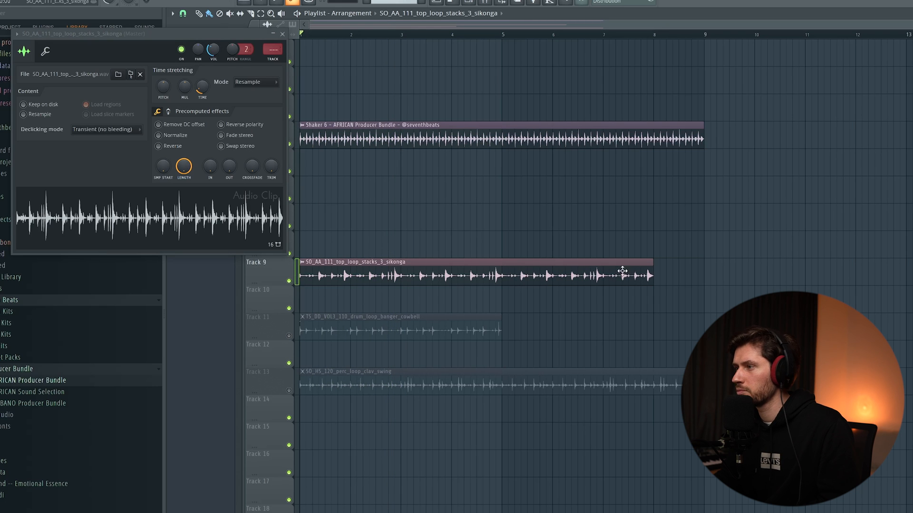
left_click_drag(649, 279, 675, 272)
right_click(729, 262)
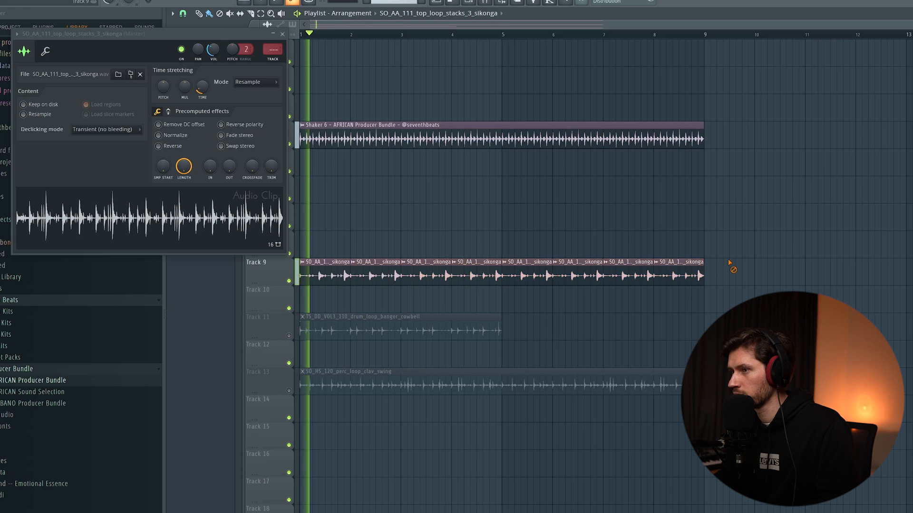
left_click(282, 35)
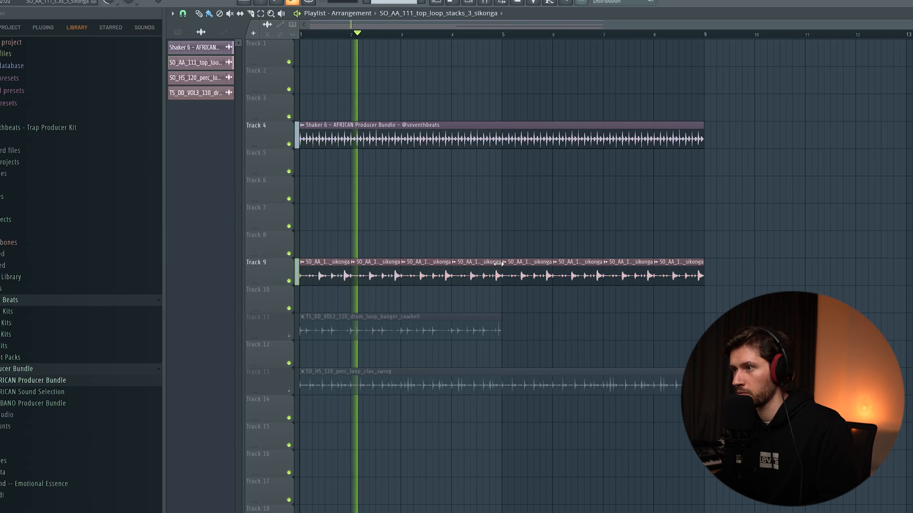
- Shift the audio within the one-bar top loop pieces on Track 9 and play back the groove
left_click_drag(747, 273, 320, 277)
key("space")
left_click_drag(319, 270, 369, 269)
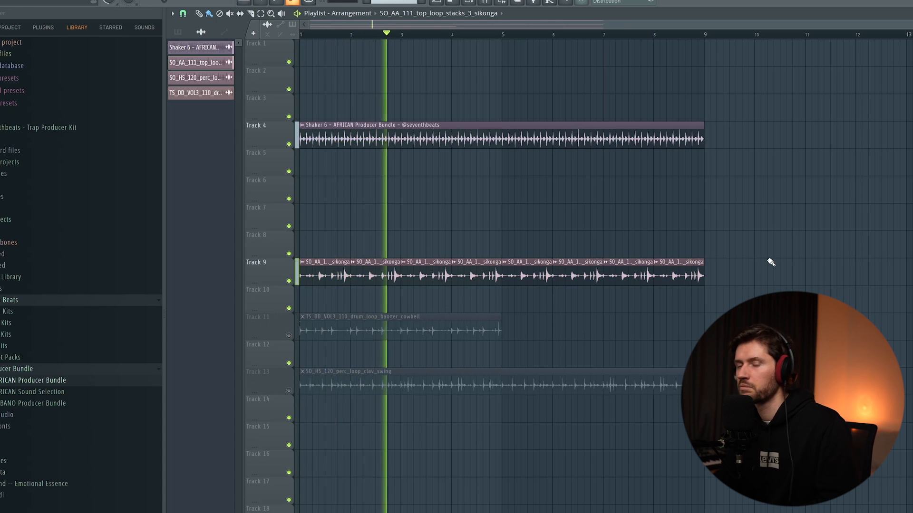
key("space")
- Unmute Track 11 and repeat a two-bar section of the cowbell loop up to bar 9
left_click(289, 335)
double_click(405, 329)
key("space")
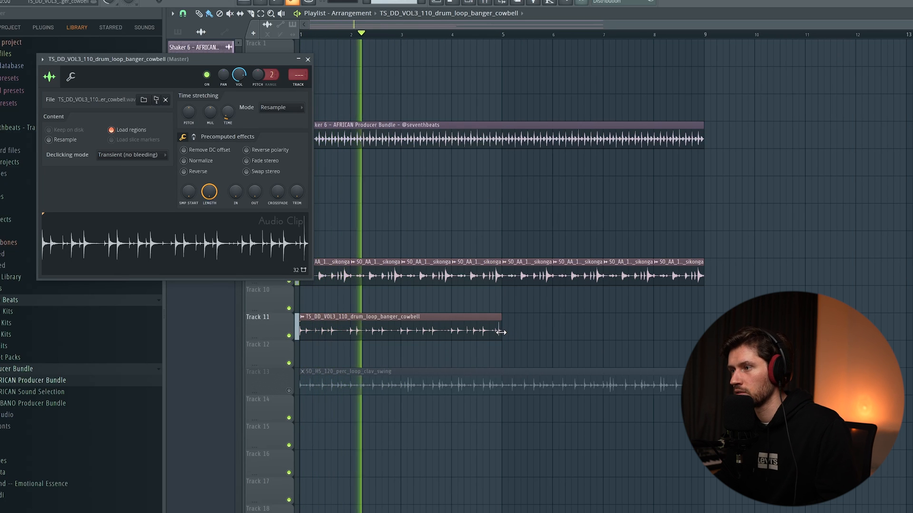
mouse_move(501, 332)
left_mouse_down()
mouse_move(401, 332)
mouse_move(665, 328)
left_mouse_up()
key("space")
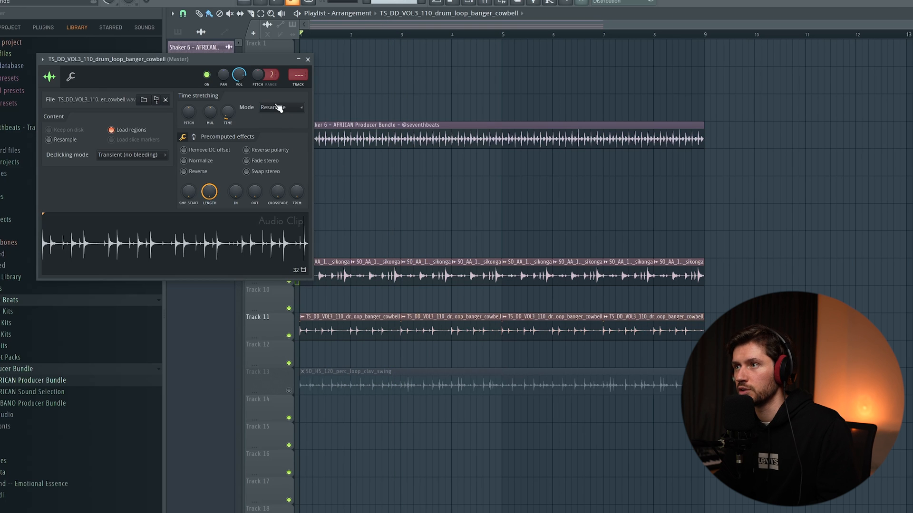
- Reduce the top loop's volume to 32%
left_click(391, 288)
right_click(410, 289)
double_click(382, 272)
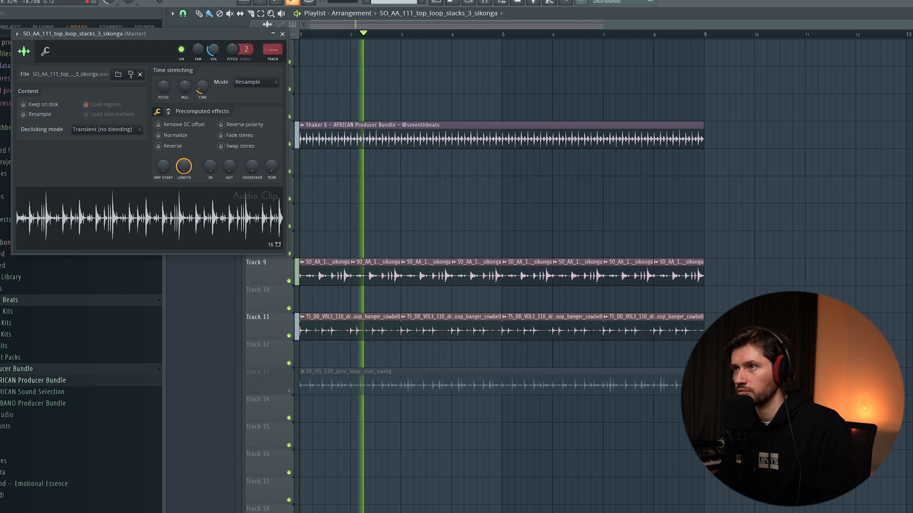
left_click(283, 36)
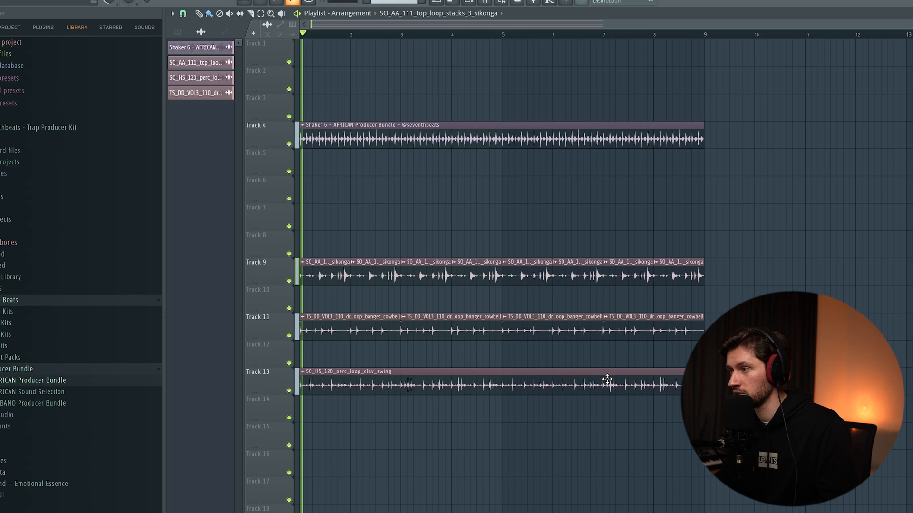
- Repeat a two-bar section of the clav swing loop on Track 13 up to bar 9 and lower its volume
double_click(412, 384)
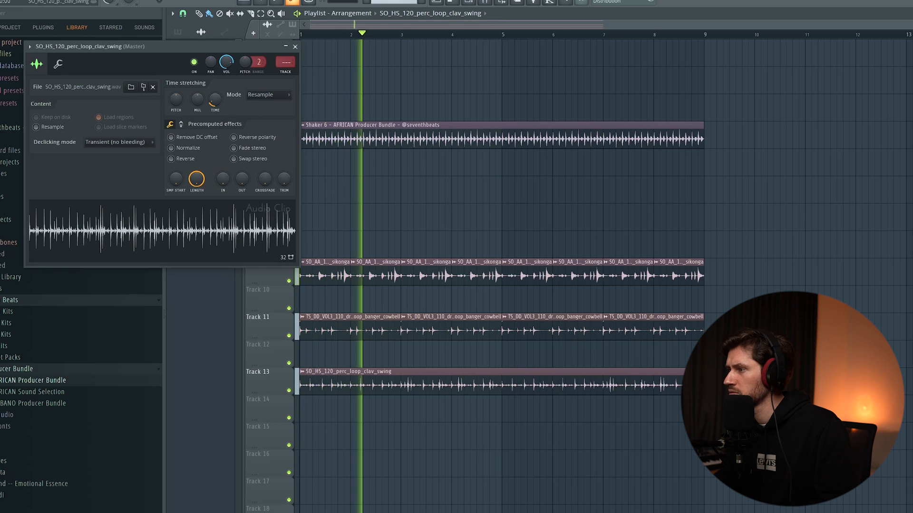
mouse_move(681, 385)
left_mouse_down()
mouse_move(398, 391)
mouse_move(688, 382)
left_mouse_up()
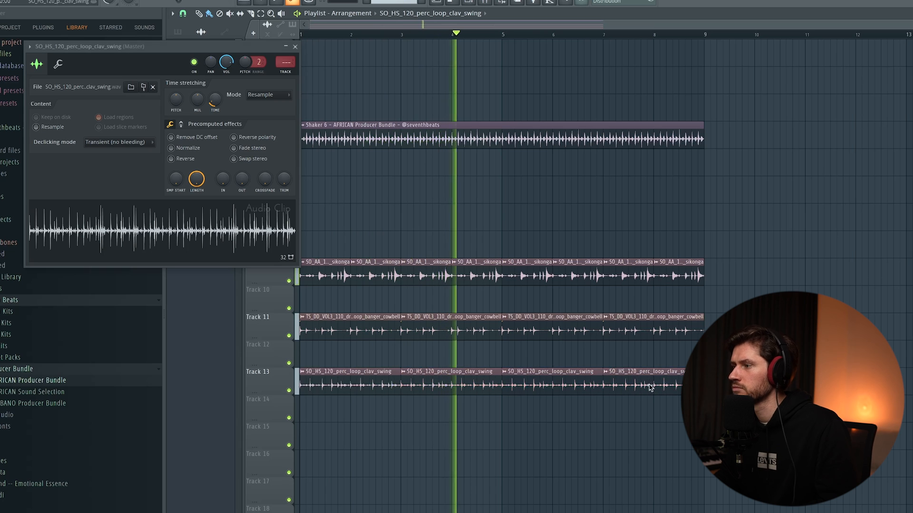
left_click_drag(234, 67, 235, 90)
left_click_drag(228, 87, 227, 94)
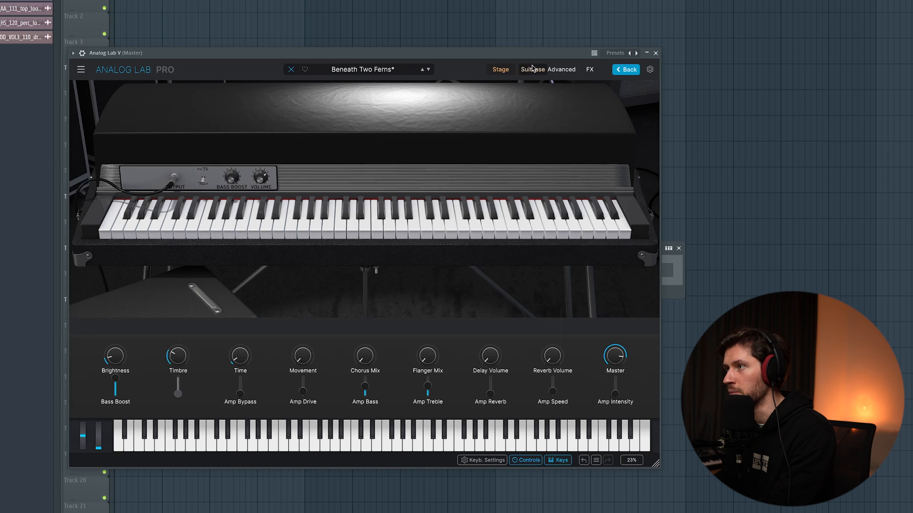
- Close the Analog Lab V window, open its piano roll and bring up the scale highlighting options
left_click(658, 54)
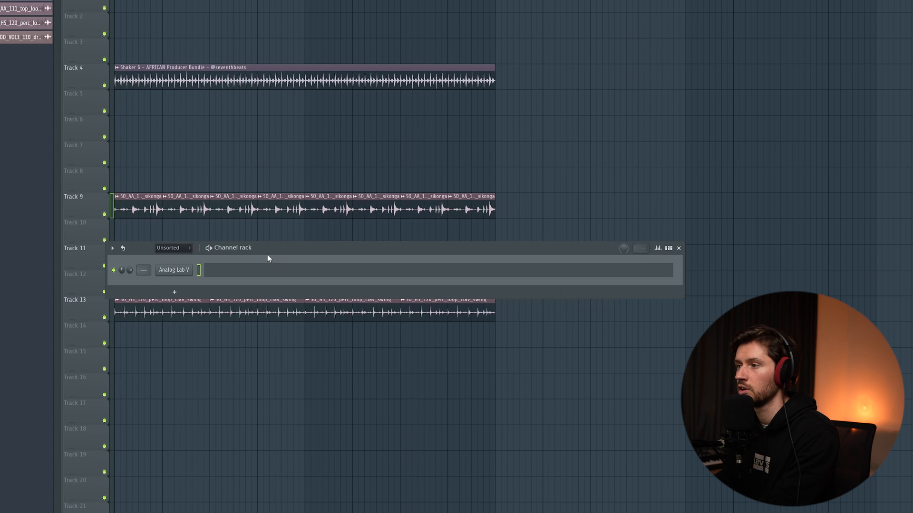
left_click(298, 274)
left_click(8, 4)
mouse_move(22, 61)
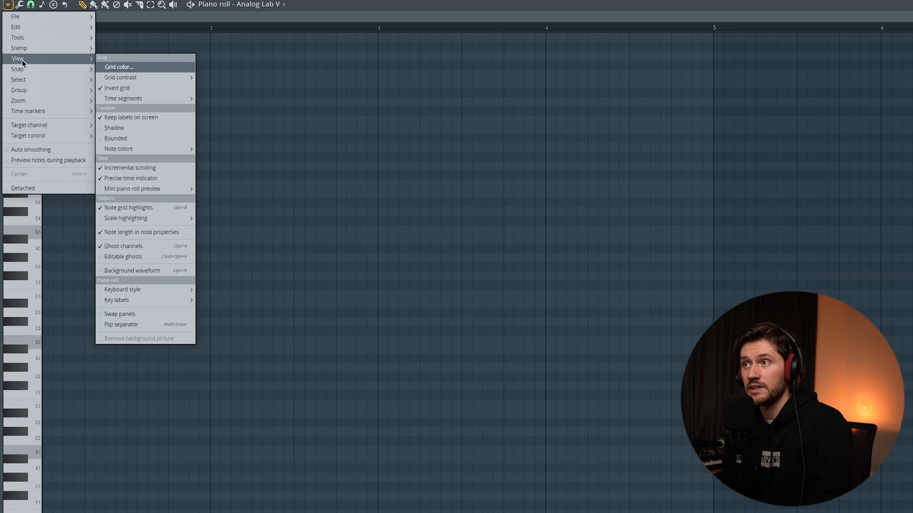
mouse_move(150, 215)
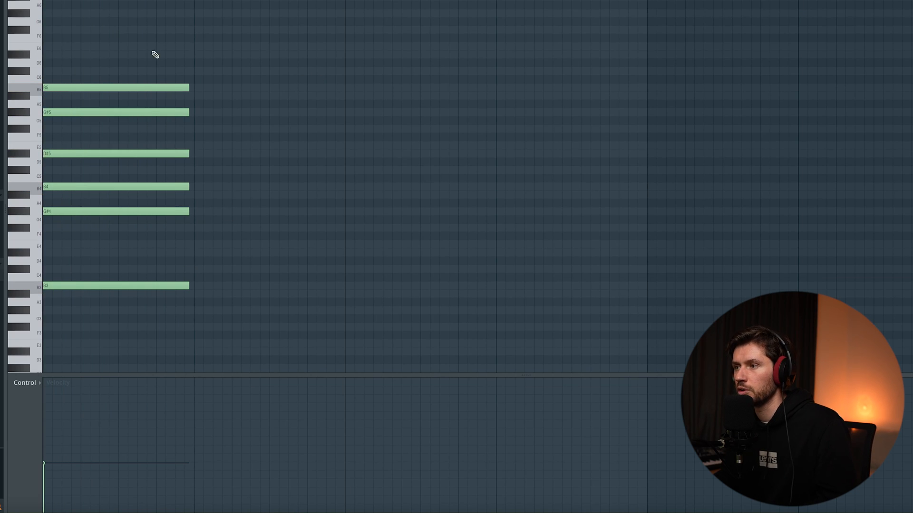
- Copy the first chord into bar 2 and rework it into F#4, A#4, C#5, D#5, F#5 and A#5 over A3
left_click_drag(155, 54, 153, 309)
key("ctrl+b")
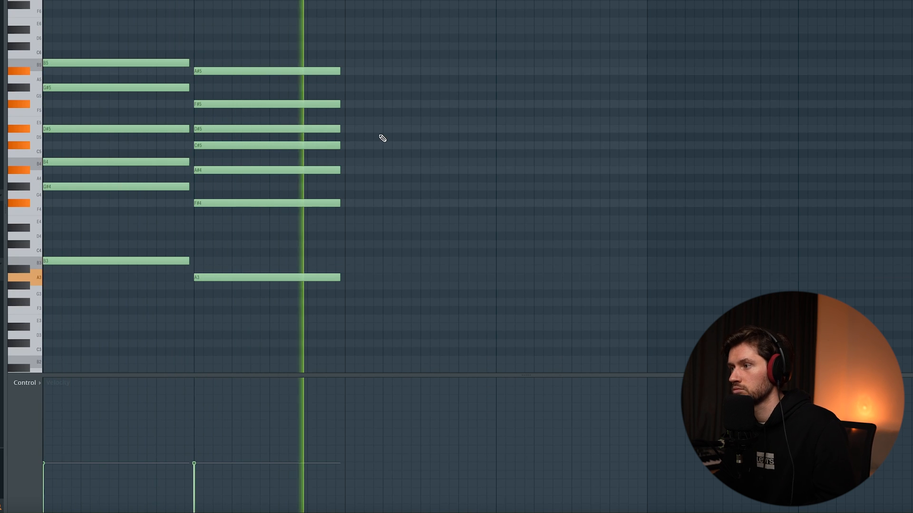
key("space")
- Duplicate the two chords into bars 3 and 4 and transpose the copies down three semitones
key("ctrl+b")
left_click_drag(361, 259, 364, 281)
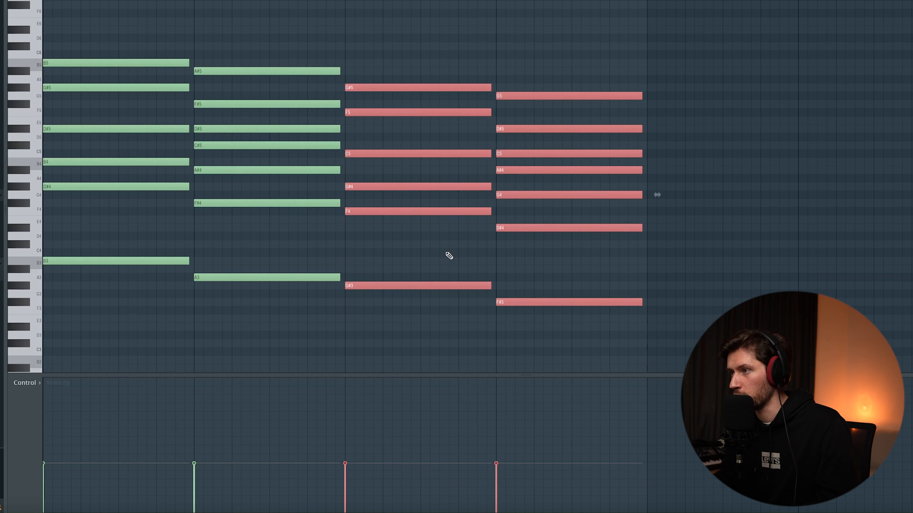
key("ctrl+d")
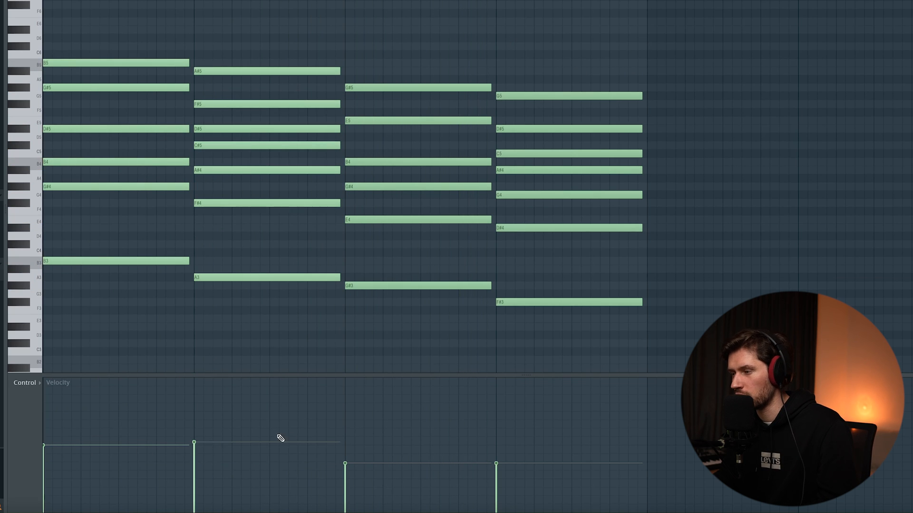
- Raise the chord velocities and set the four bass notes to G#3, F#3, E3 and F#3
scroll(695, 151, "down", 2)
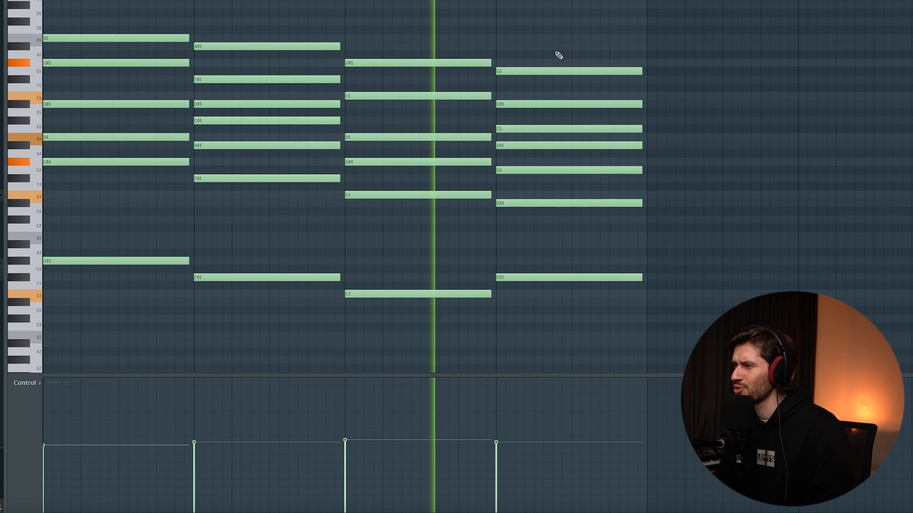
key("space")
- Shorten the third and first chords and make the second chord start slightly before bar 2
left_click_drag(467, 10, 457, 213)
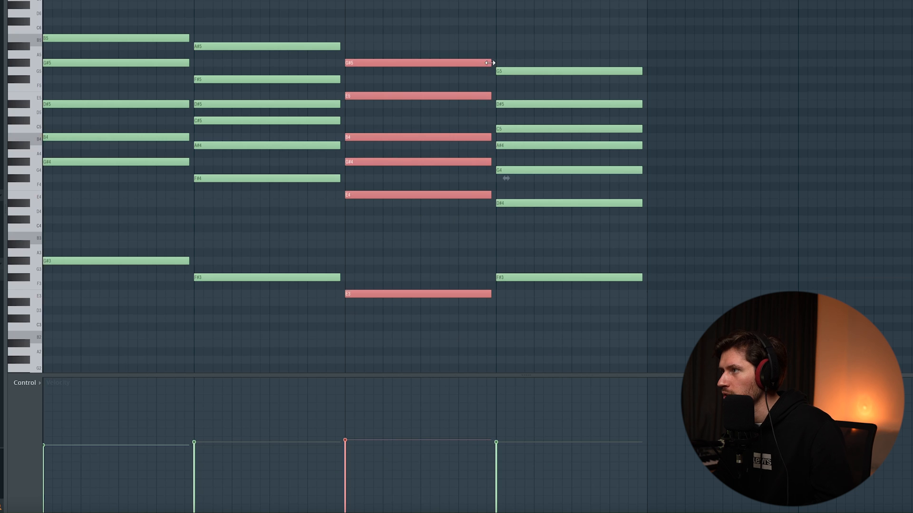
left_click_drag(149, 2, 169, 291)
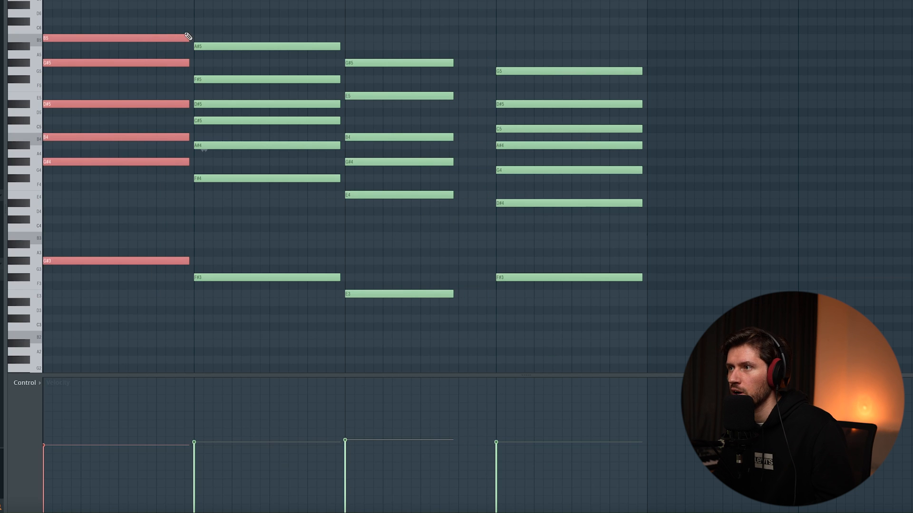
left_click_drag(243, 10, 256, 305)
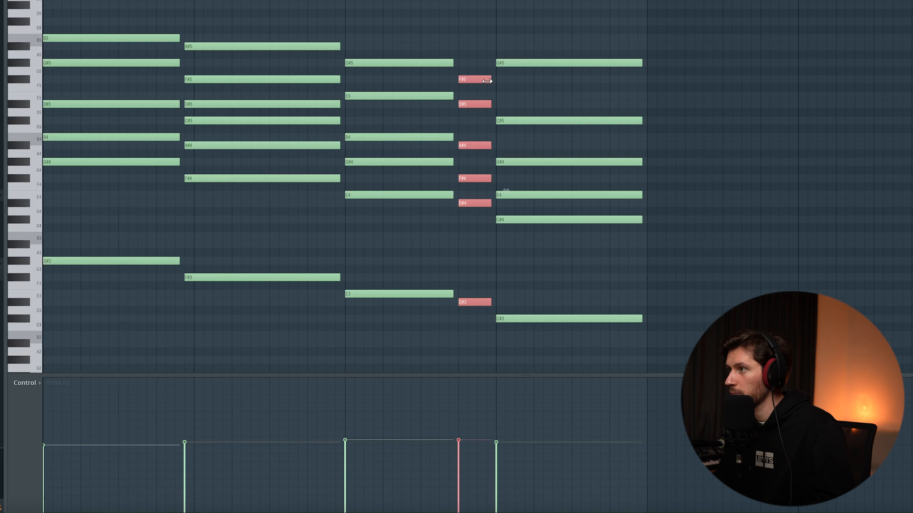
- Start the last chord slightly before bar 4 and add a long G#2 bass note beneath the first chord
left_click_drag(524, 10, 536, 340)
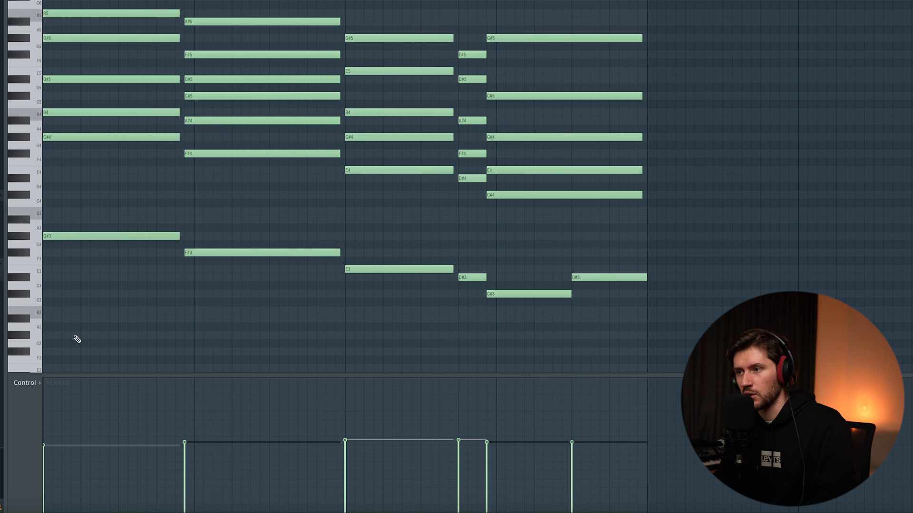
scroll(39, 276, "down", 1)
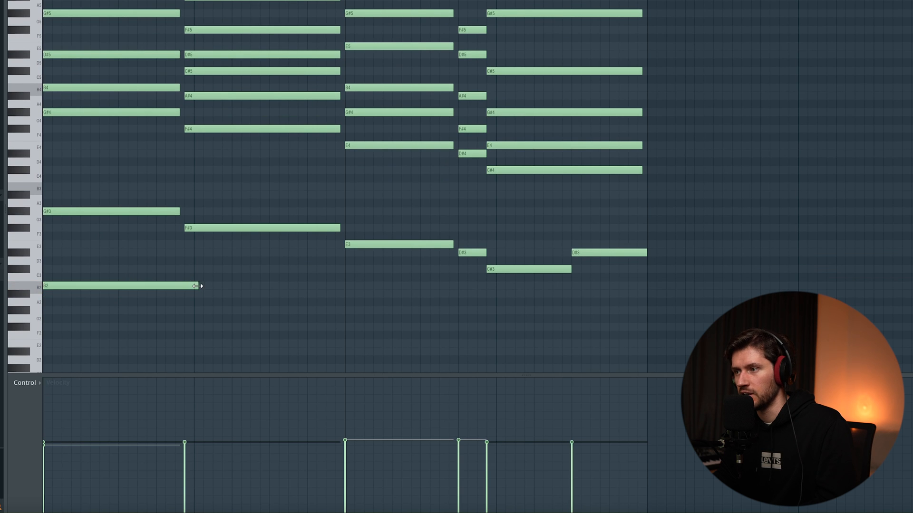
left_click_drag(167, 289, 173, 289)
left_click_drag(81, 288, 79, 317)
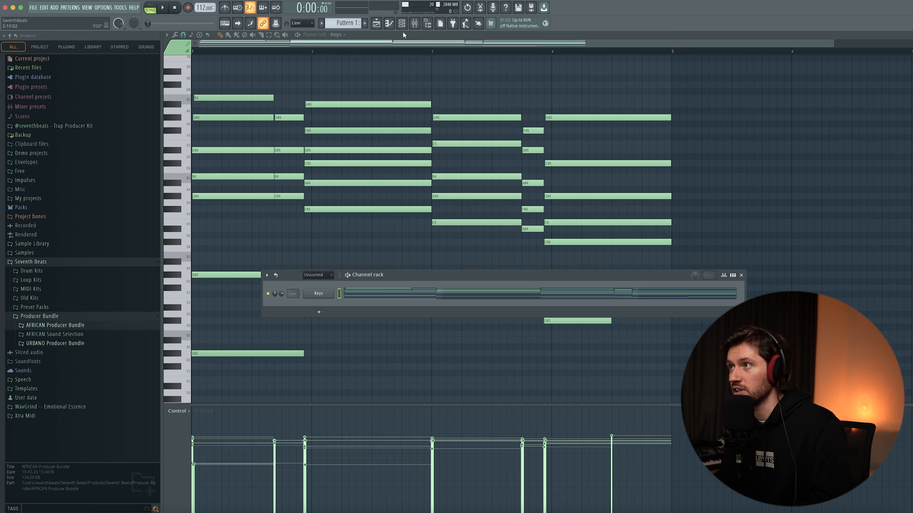
- Lower the Brightness of the Keys channel's Beneath Two Ferns preset to 0.062 in Analog Lab
left_click(415, 23)
left_click(375, 27)
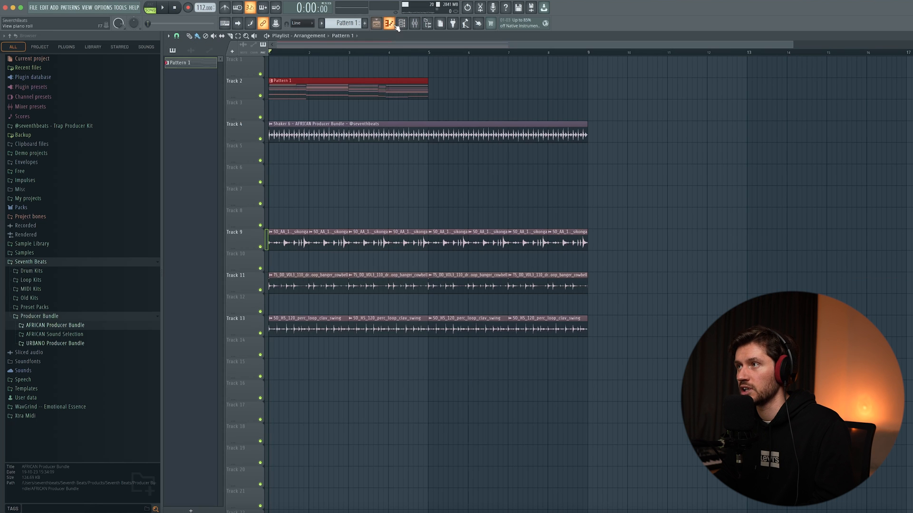
left_click(402, 25)
left_click(324, 296)
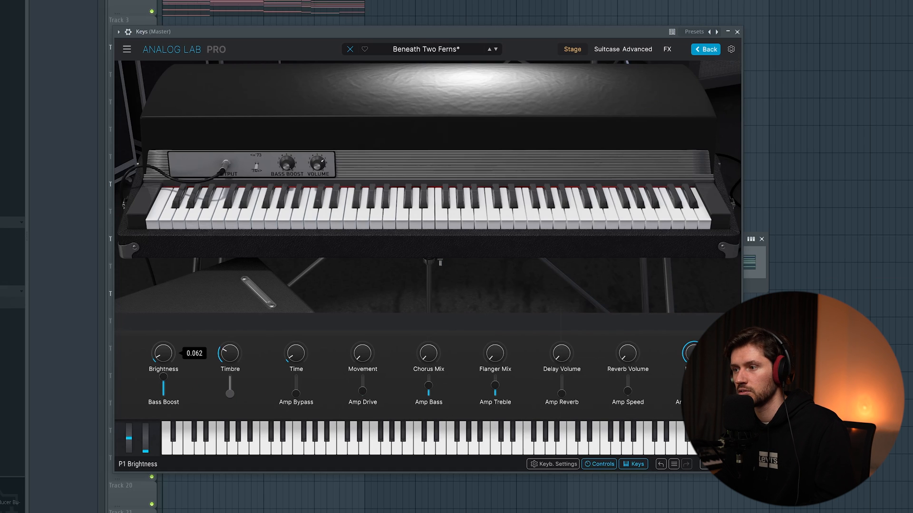
left_click(737, 32)
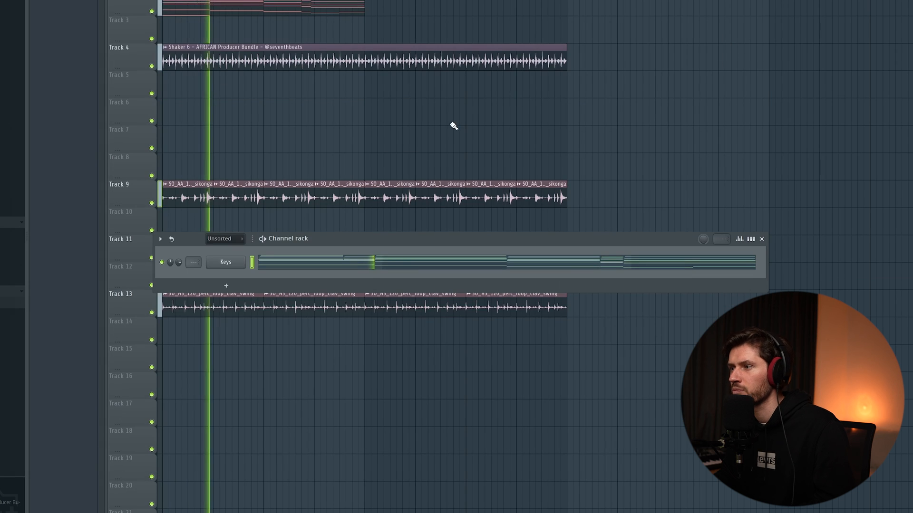
- Route the Keys channel to mixer insert 20
key("F9")
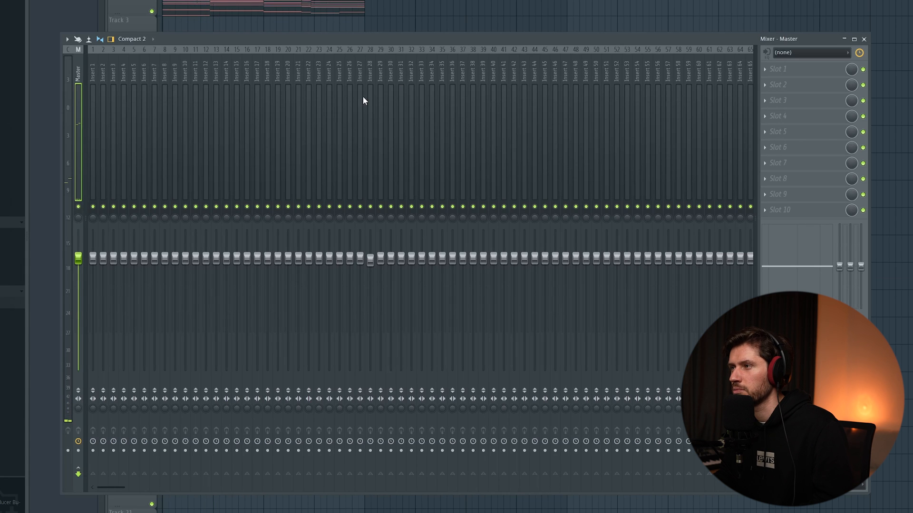
right_click(291, 75)
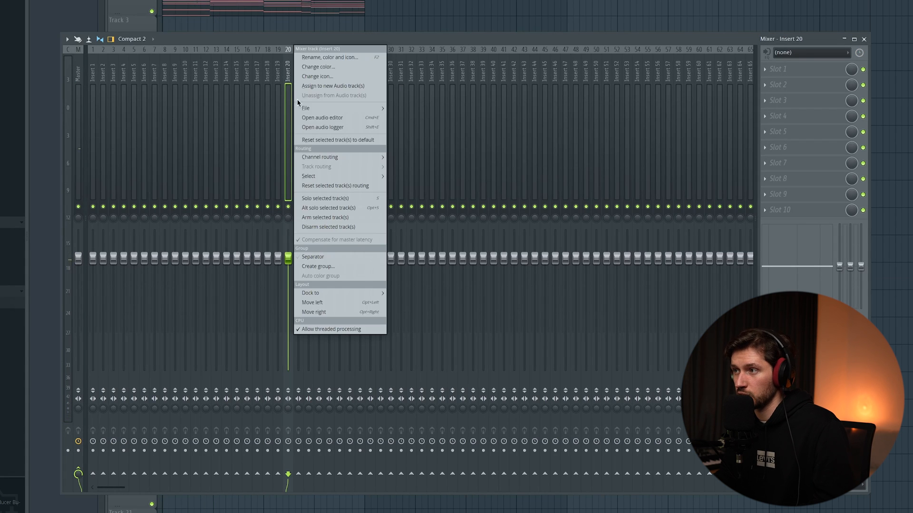
left_click(410, 158)
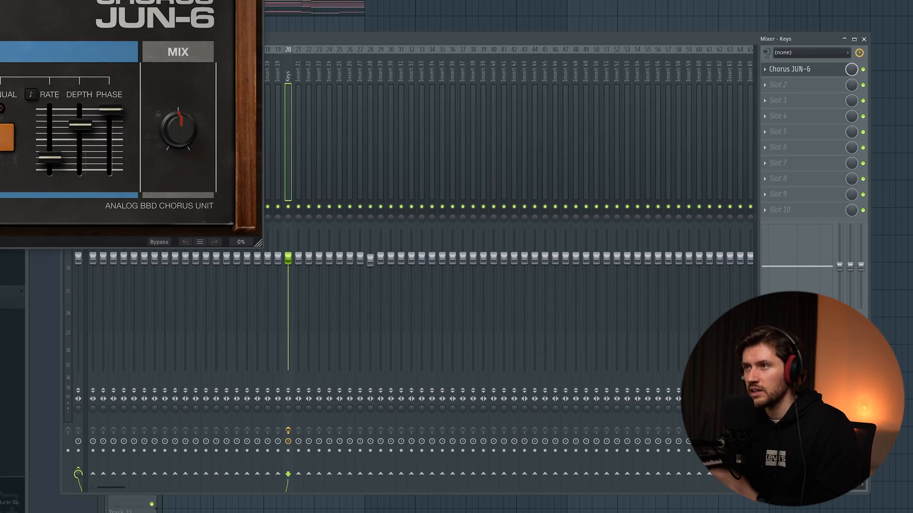
- Set the Keys insert's Chorus JUN-6 to mode II with a 27.6% mix, and the Rev PLATE-140 blend to 0.059
left_click_drag(12, 0, 308, 81)
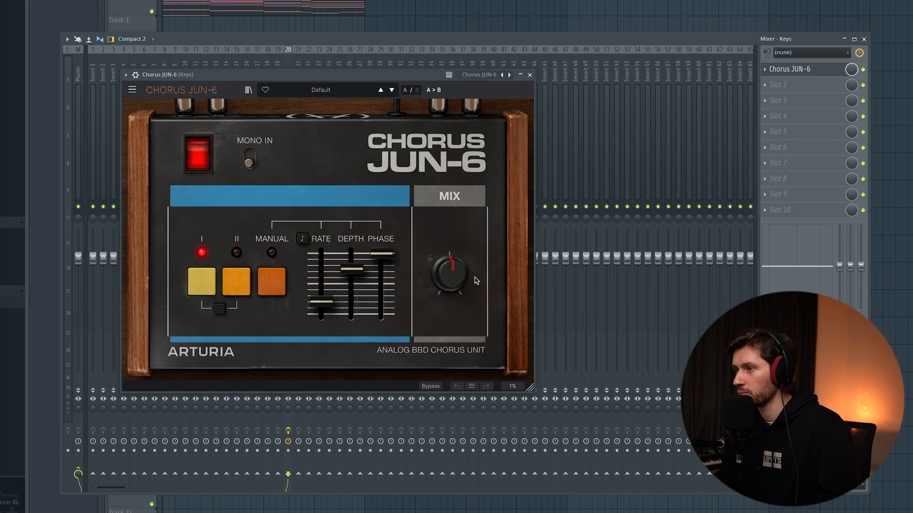
left_click_drag(448, 277, 448, 278)
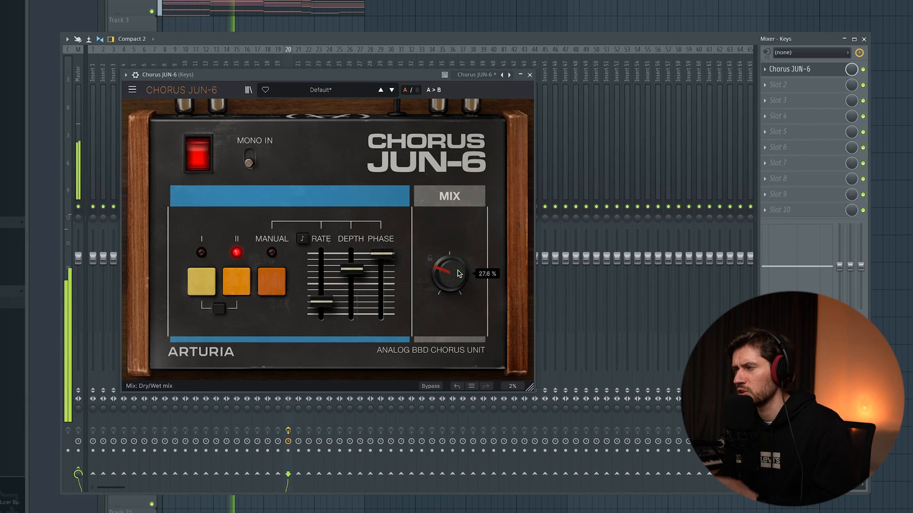
left_click(530, 76)
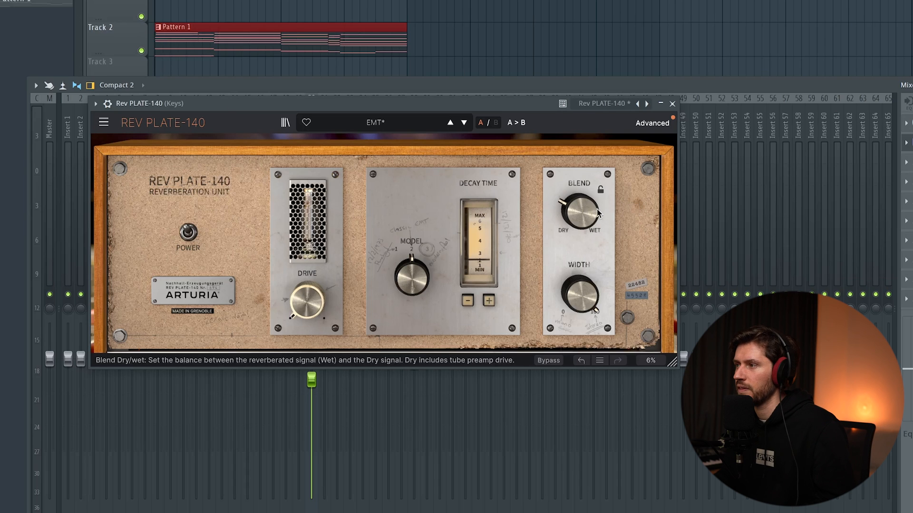
key("space")
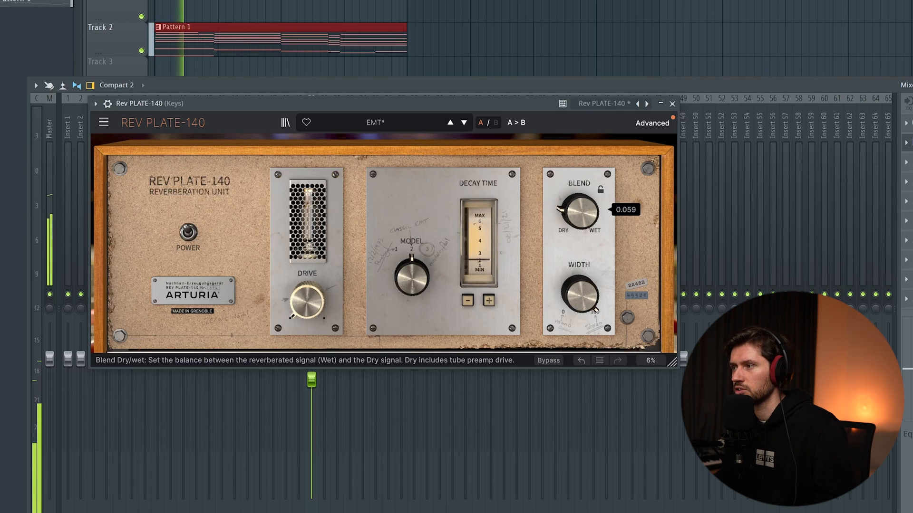
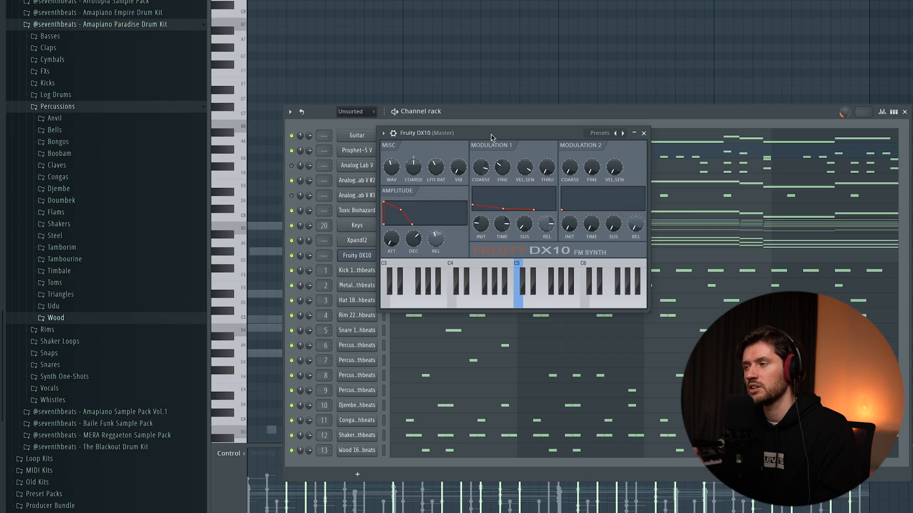
- Browse from the Amapiano Paradise Drum Kit to the AFRICAN Log Drum Kit in the AFRICAN Producer Bundle
left_click(136, 22)
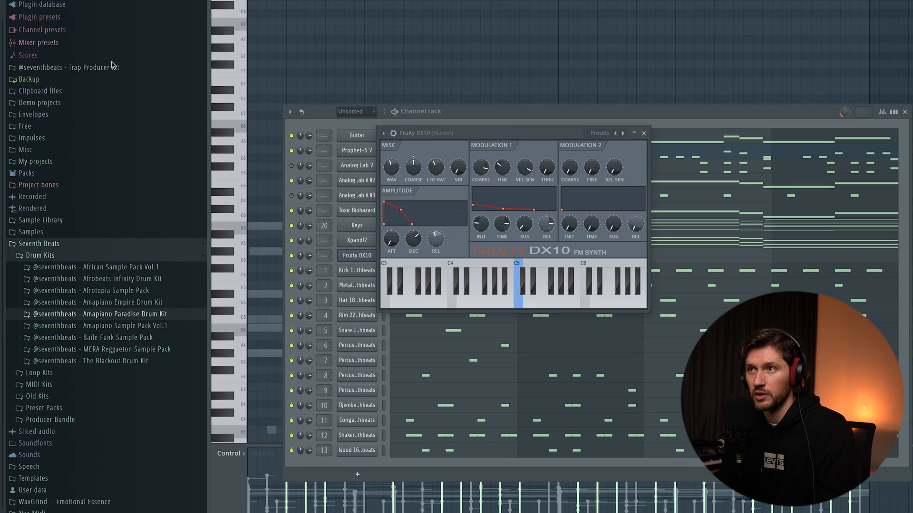
left_click(62, 244)
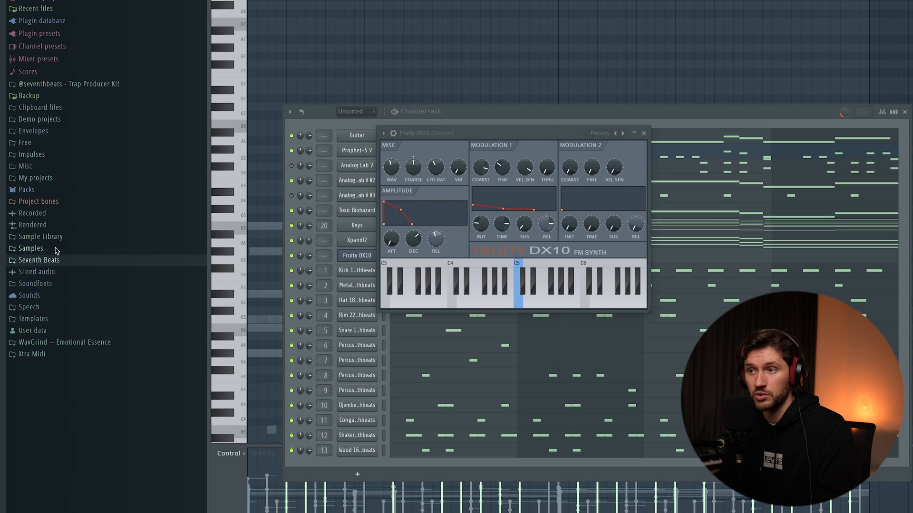
left_click(58, 261)
left_click(53, 272)
left_click(81, 331)
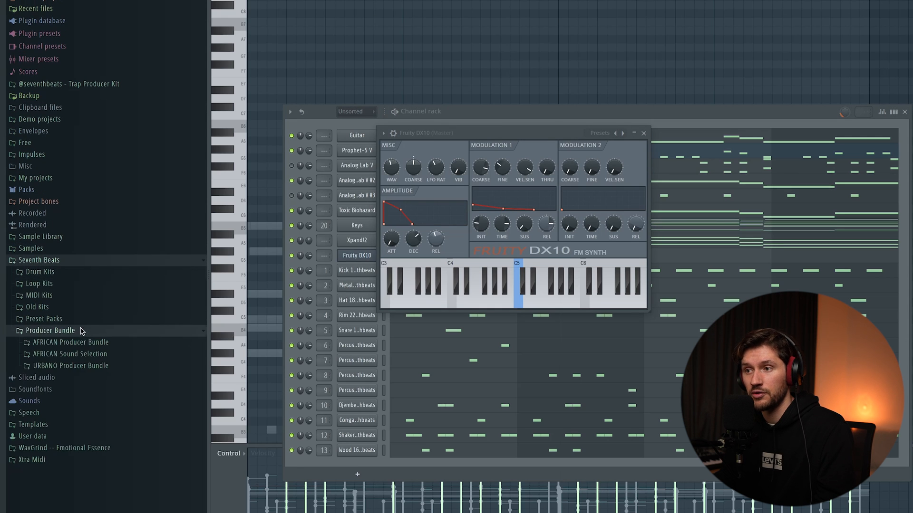
left_click(71, 342)
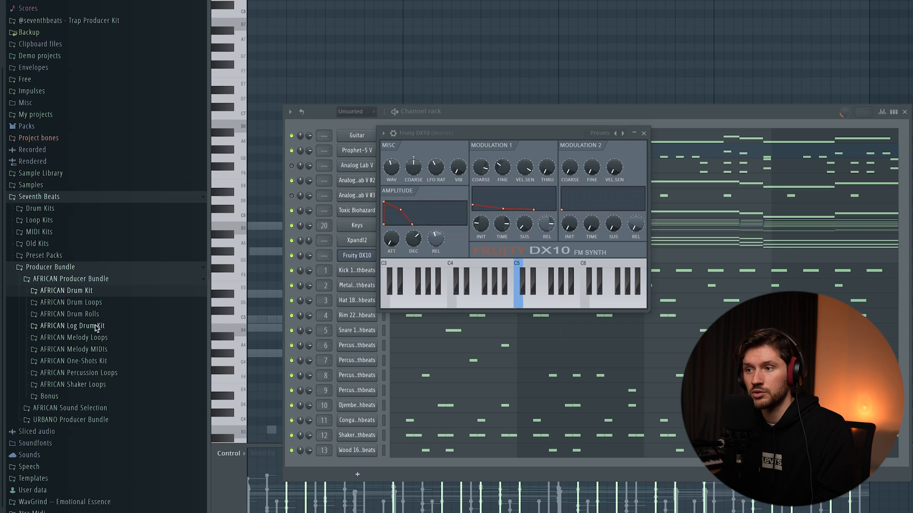
left_click(97, 327)
left_click(99, 318)
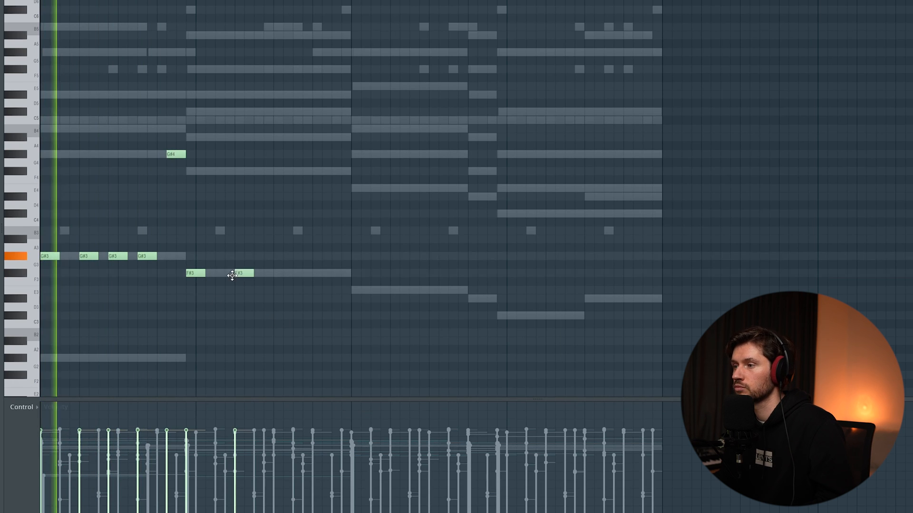
- Complete the second bar of the log drum line with three more short F#3 notes
left_click(269, 273)
left_click(297, 273)
left_click(324, 274)
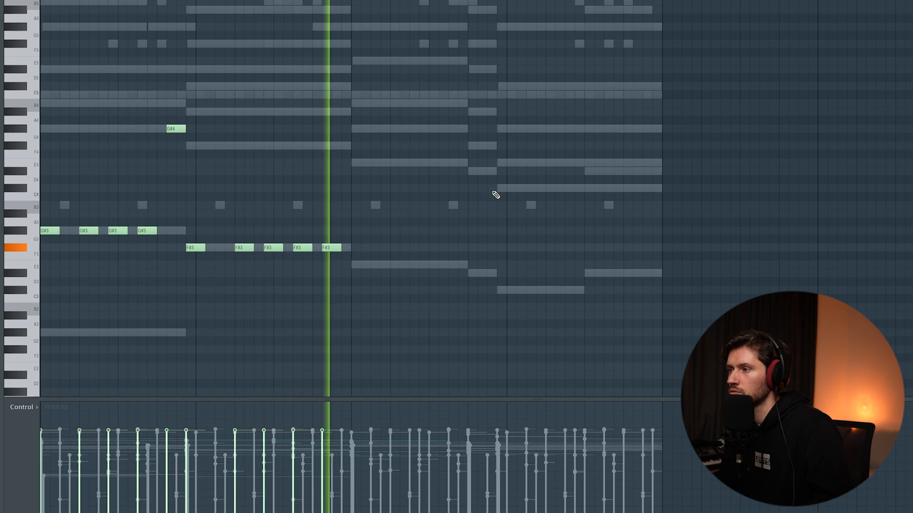
- Duplicate the log drum line into bars 3 and 4 and retune the copy to E3, D#4, C#3 and D#3
key("space")
key("ctrl+a")
key("ctrl+b")
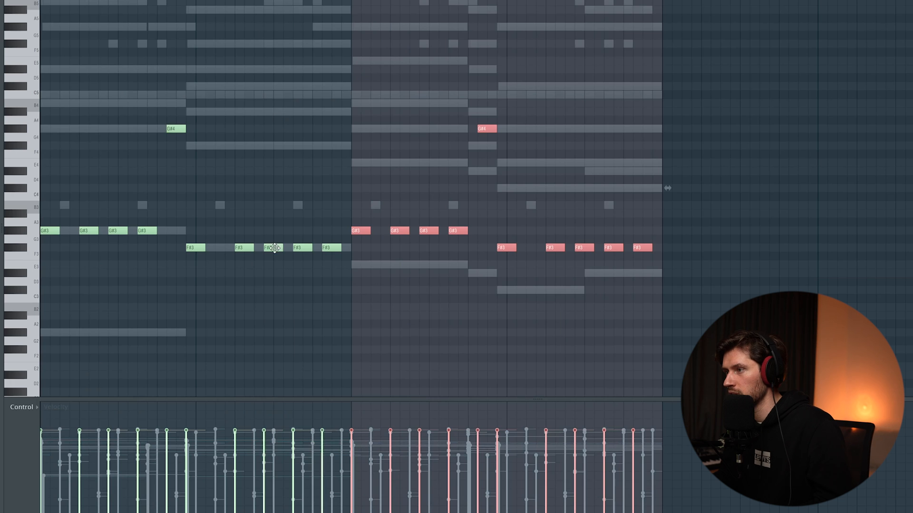
left_click_drag(360, 232, 361, 265)
left_click(525, 145)
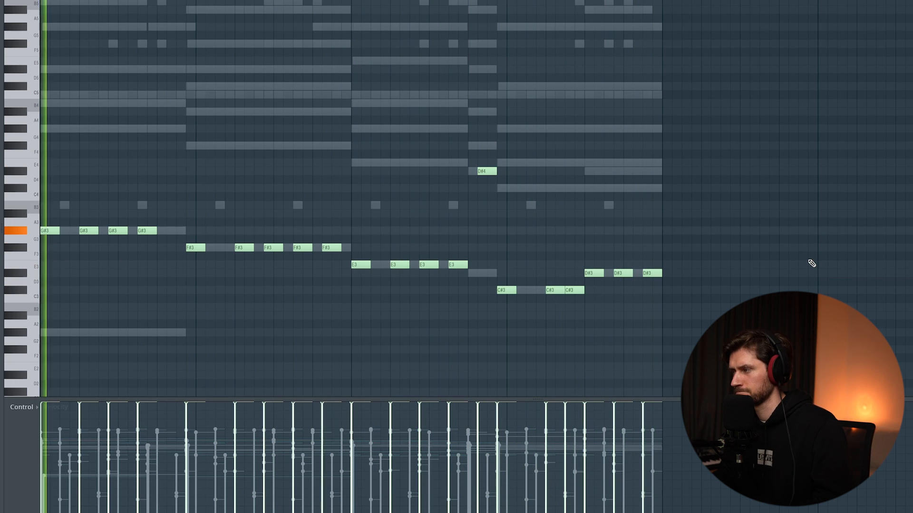
- Load the FM Sub preset on the Fruity DX10 channel and close its window
key("F6")
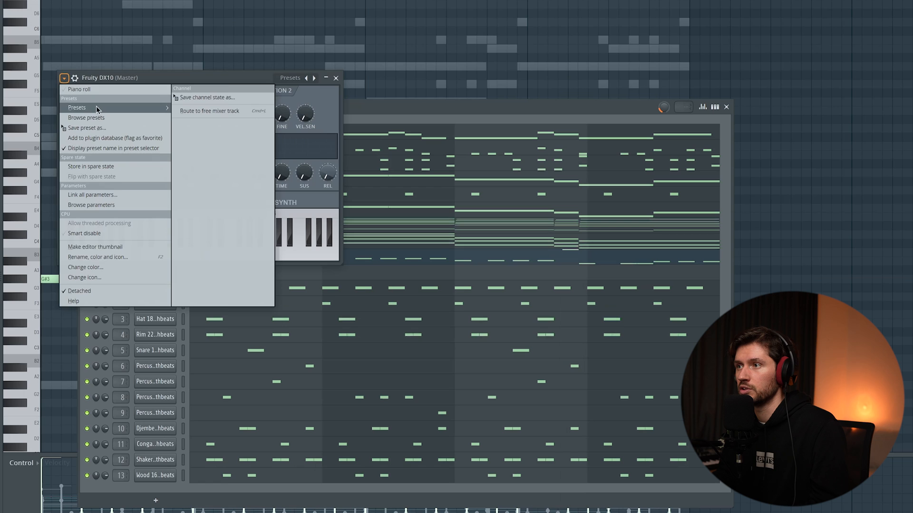
mouse_move(96, 107)
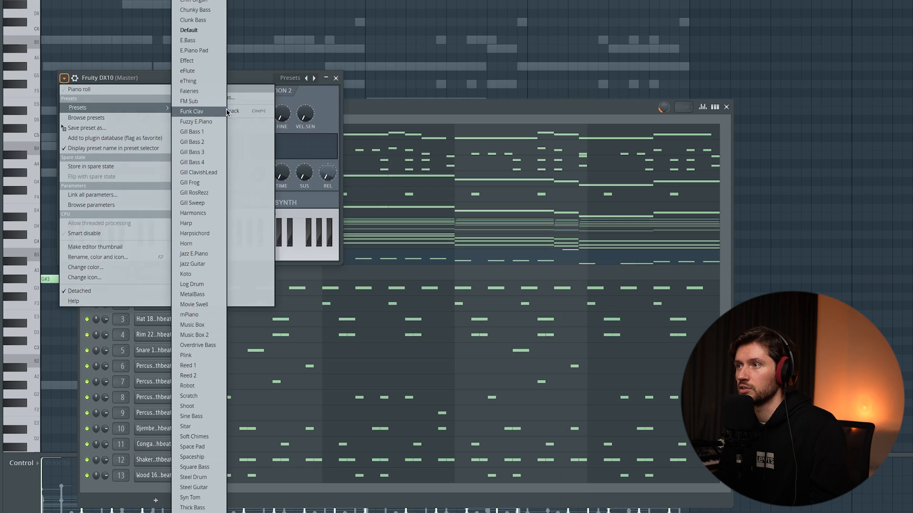
left_click(197, 71)
left_click(336, 78)
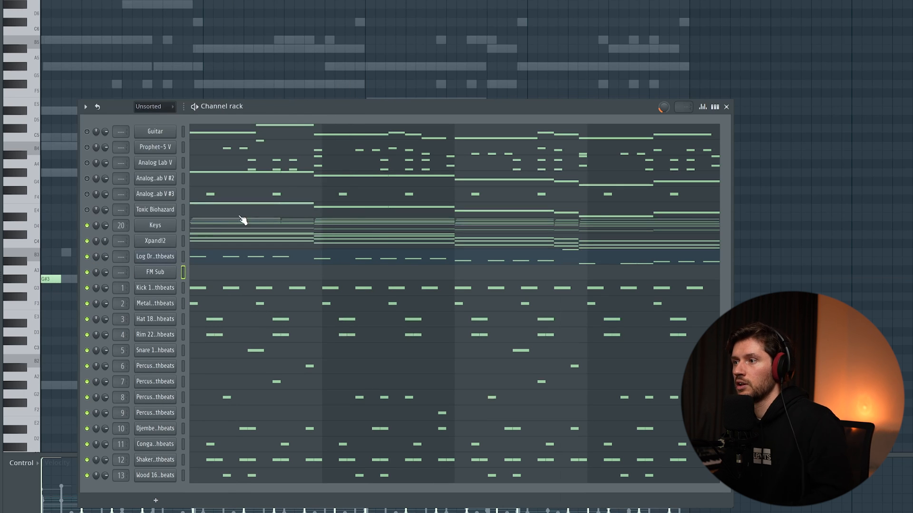
- Give the FM Sub channel the same note line as the log drum and play the pattern
left_click(183, 273)
key("space")
left_click(255, 276)
left_click(255, 276)
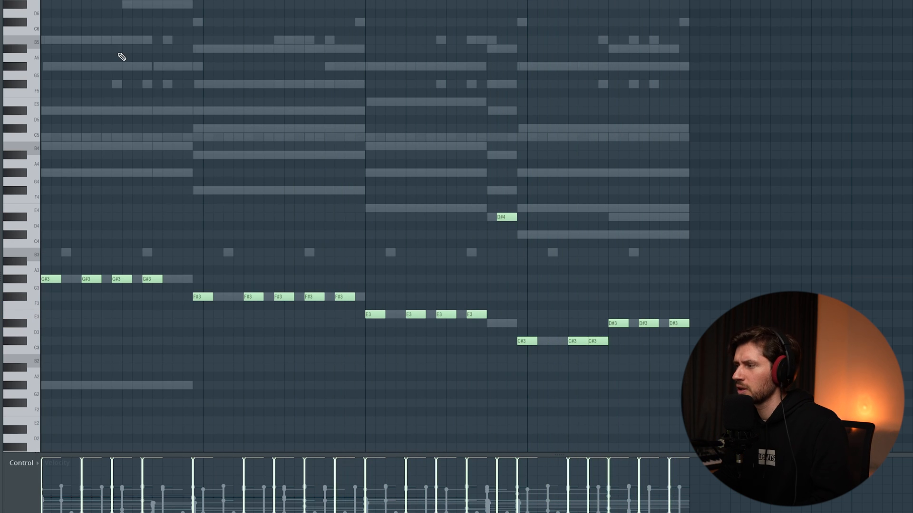
- Open the FM Sub channel's synth settings over the channel rack and audition the sub bass
key("F6")
left_click(155, 272)
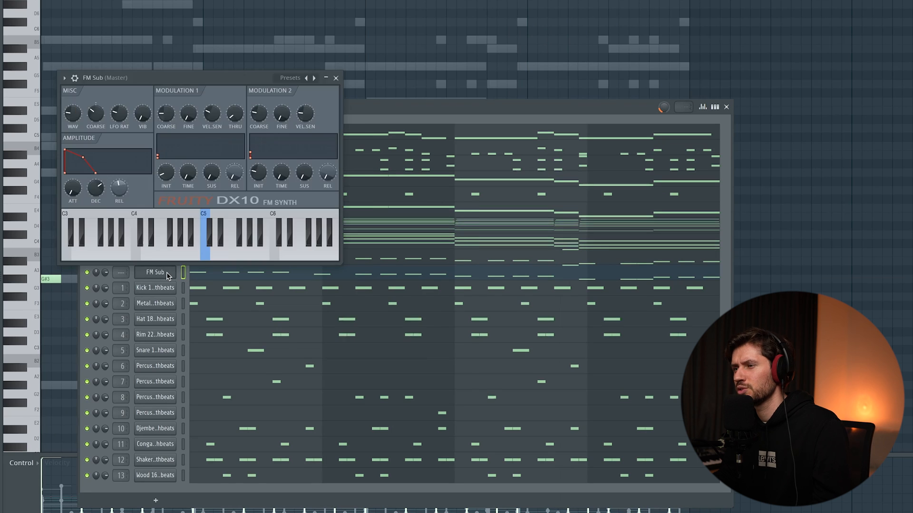
left_click_drag(194, 79, 317, 207)
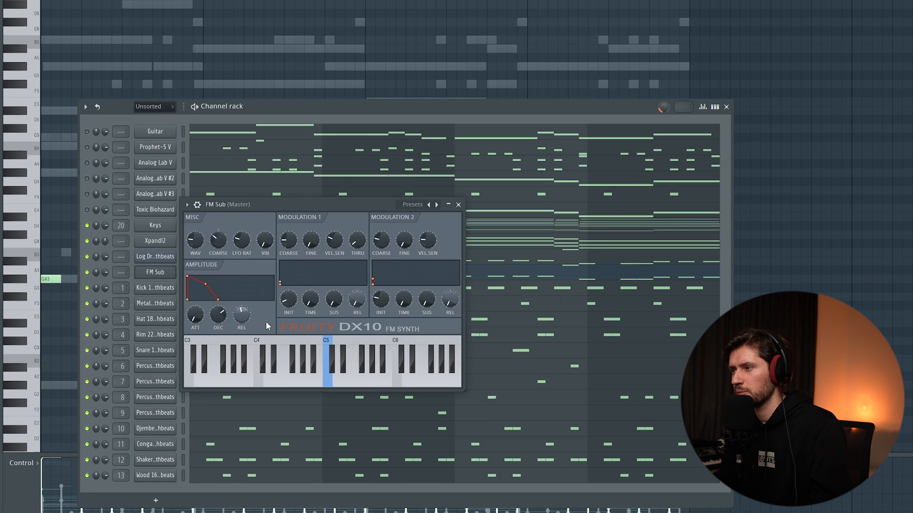
key("space")
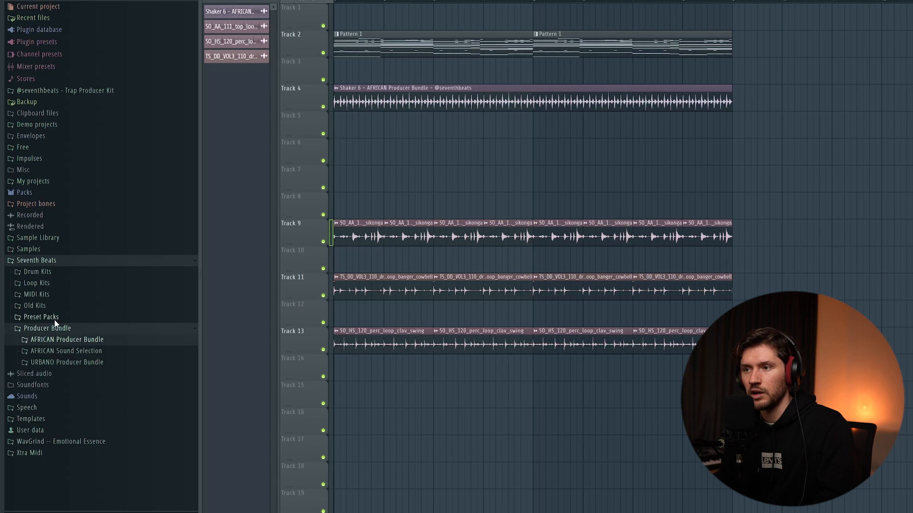
- Place Signature FX 2 from the Amapiano Paradise Drum Kit's Amapiano Signature FX folder at the start of Track 15
left_click(50, 274)
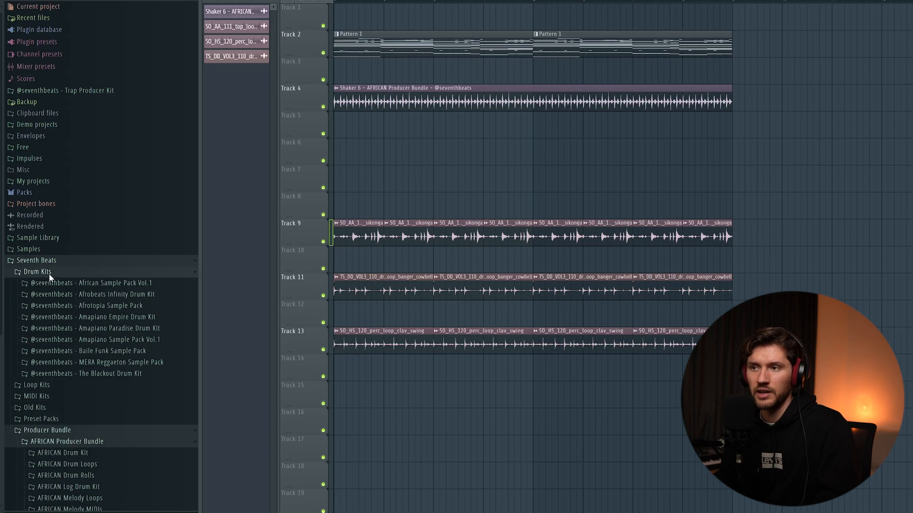
left_click(129, 328)
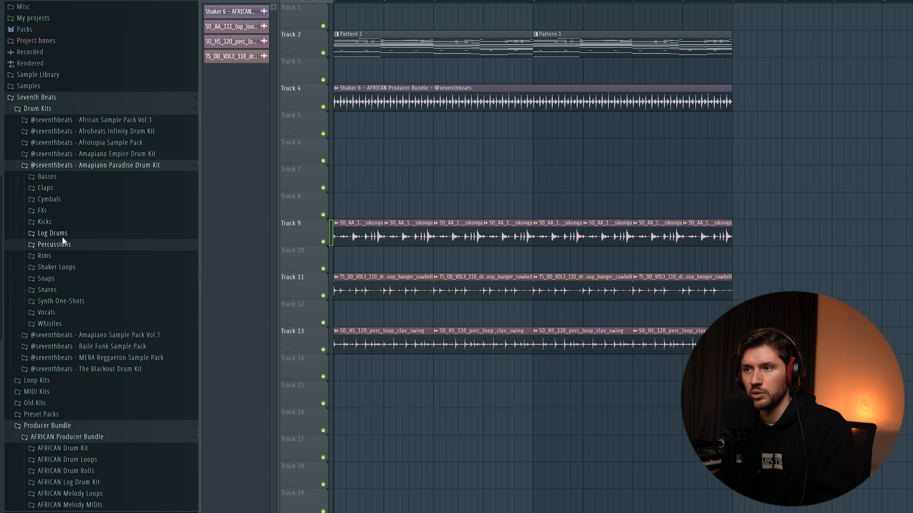
left_click(61, 245)
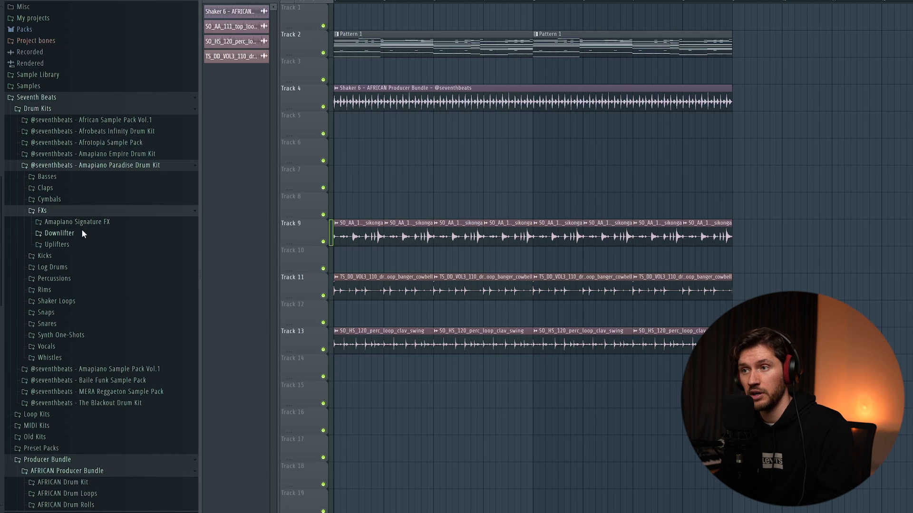
left_click(79, 222)
left_click_drag(83, 243, 322, 307)
left_click_drag(524, 402, 524, 402)
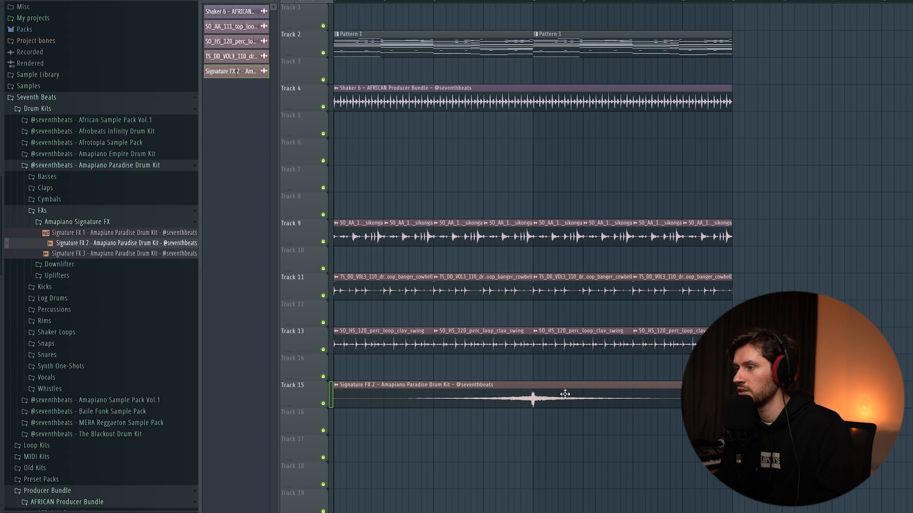
- Open the Signature FX 2 clip's channel settings, play the arrangement, and close the settings
double_click(564, 394)
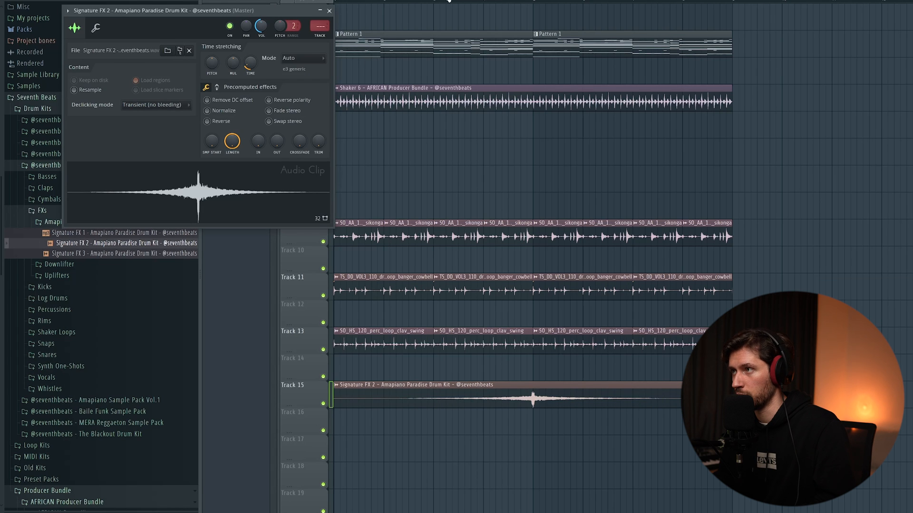
key("space")
left_click(329, 10)
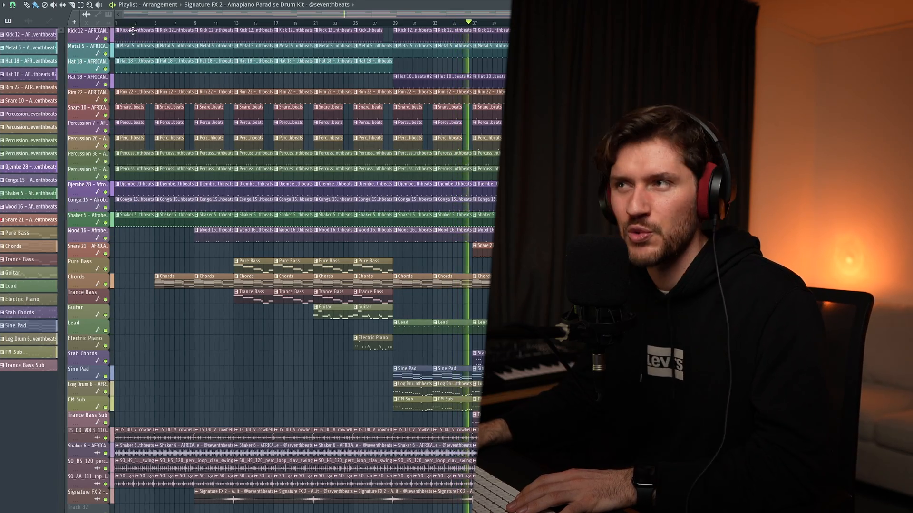
left_click_drag(126, 17, 260, 17)
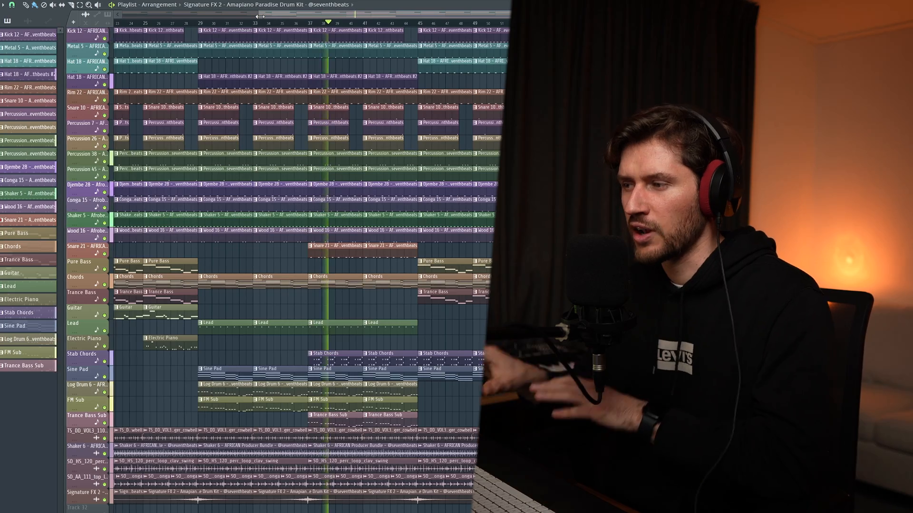